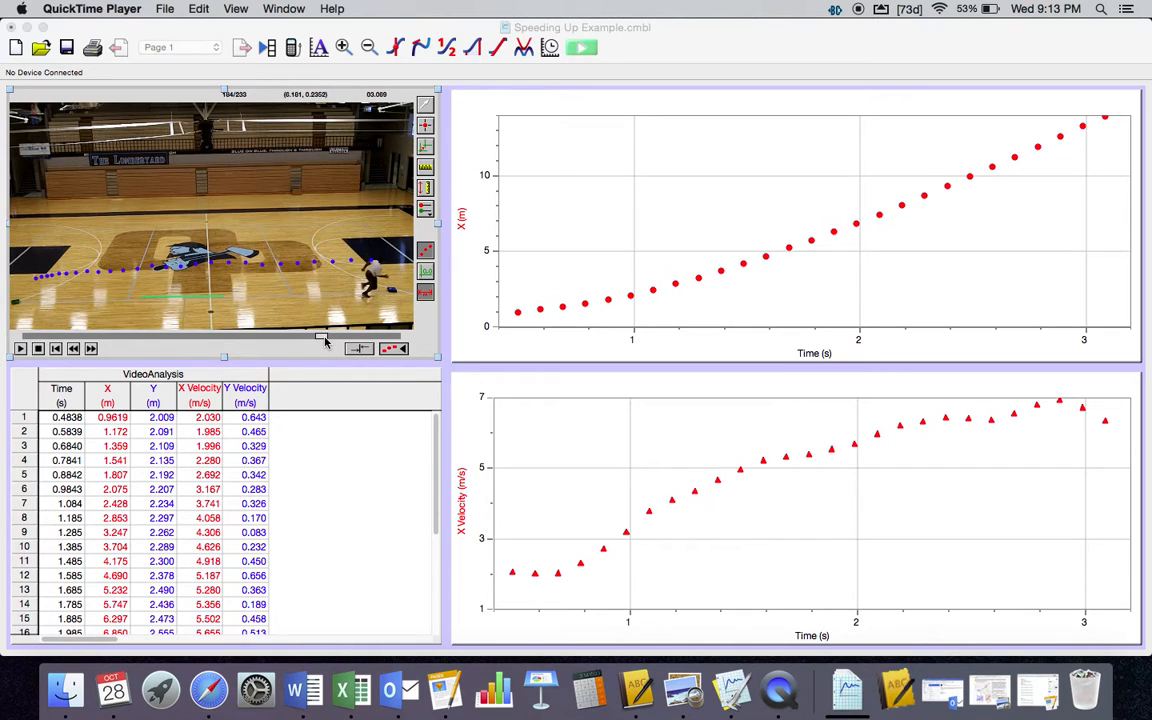
Play the running video from near its start and rewind it to frame 44 at about 0.73 s
left_click_drag(321, 341, 47, 340)
left_click(20, 348)
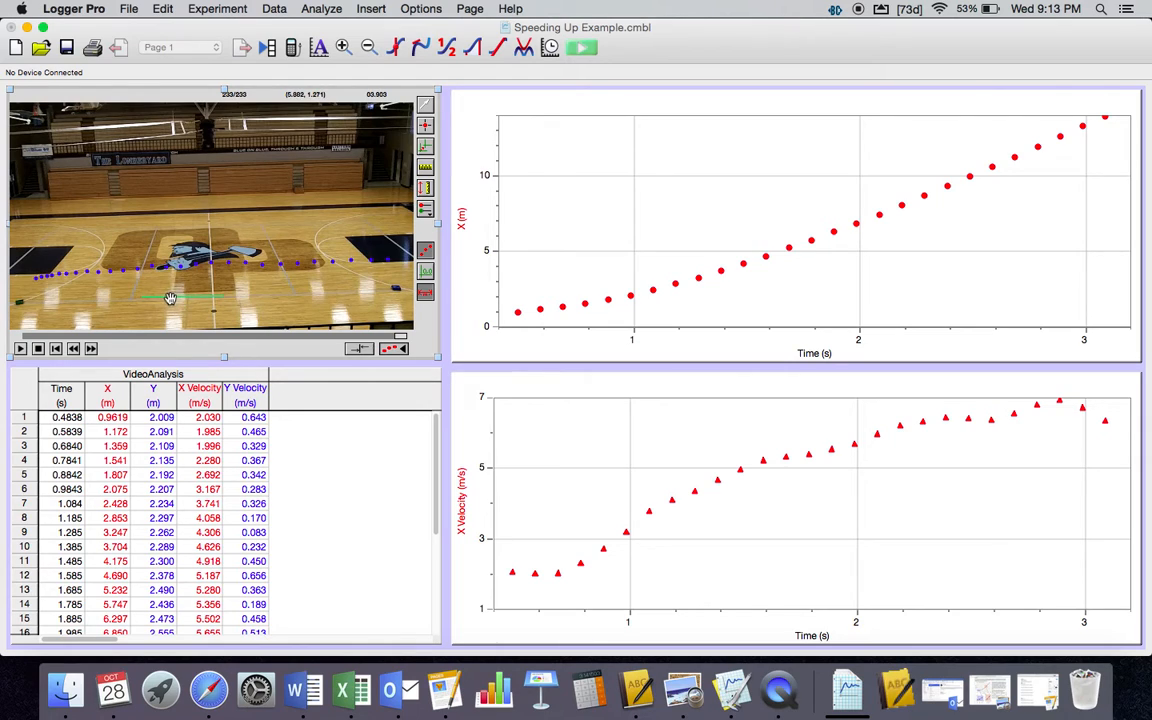
left_click_drag(405, 341, 77, 342)
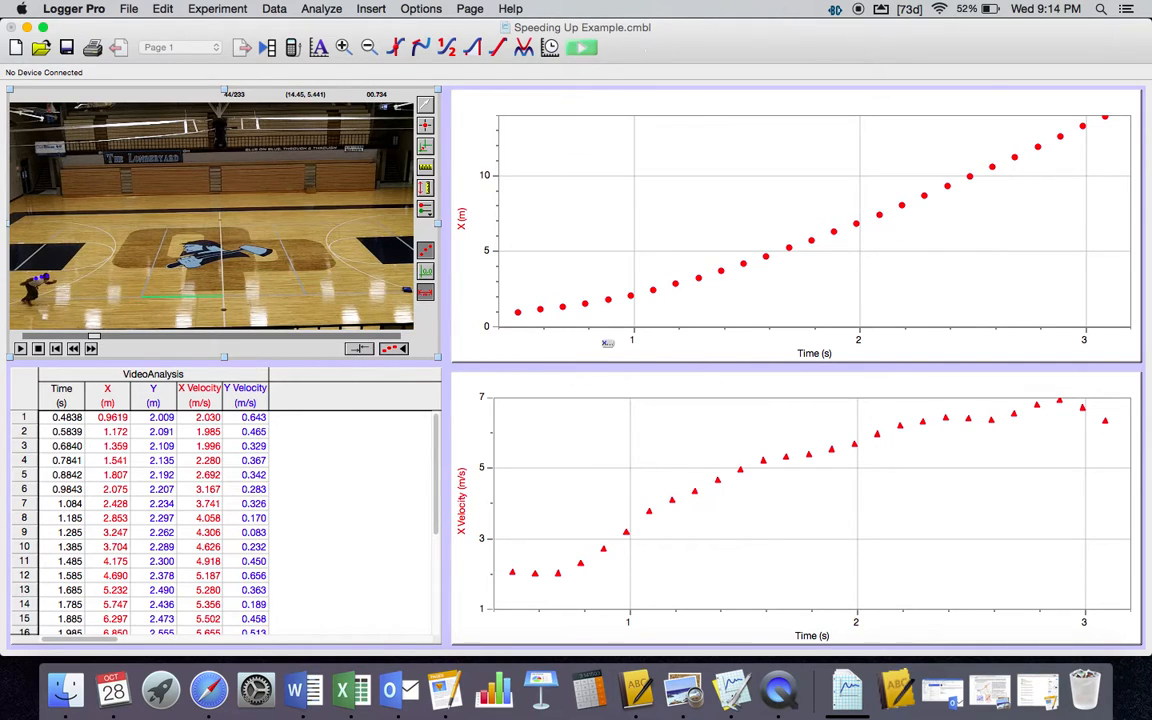
Try a linear fit on the X position versus time graph and remove it
left_click(656, 203)
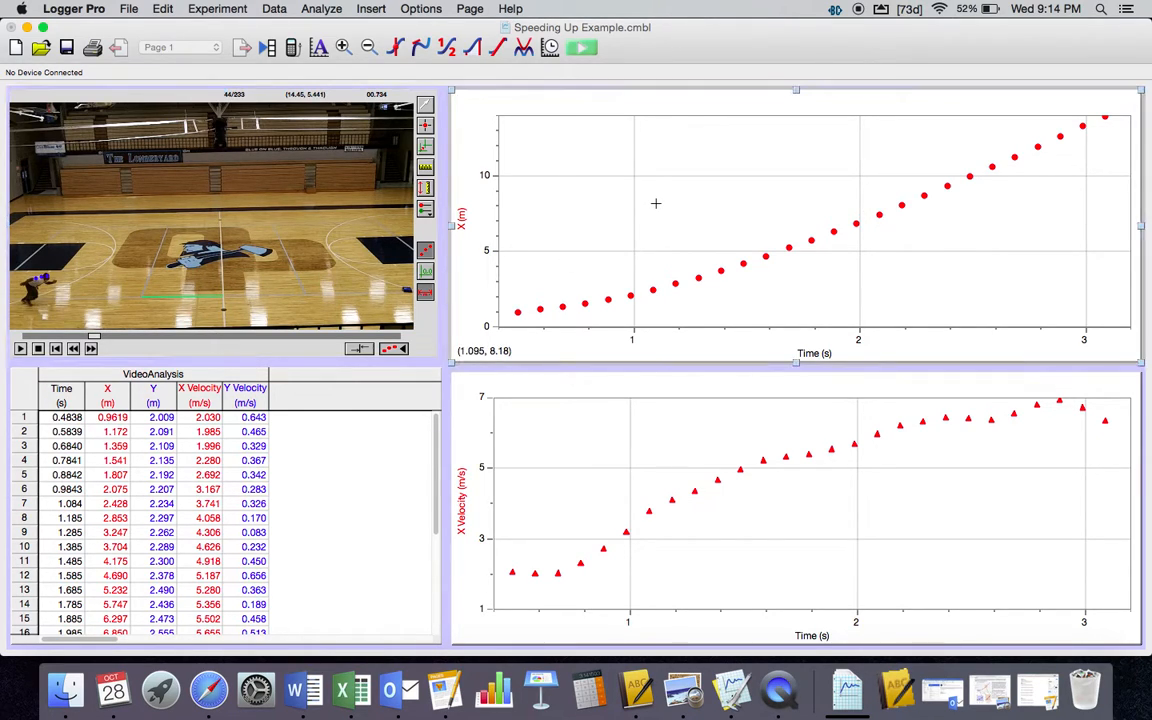
left_click(497, 50)
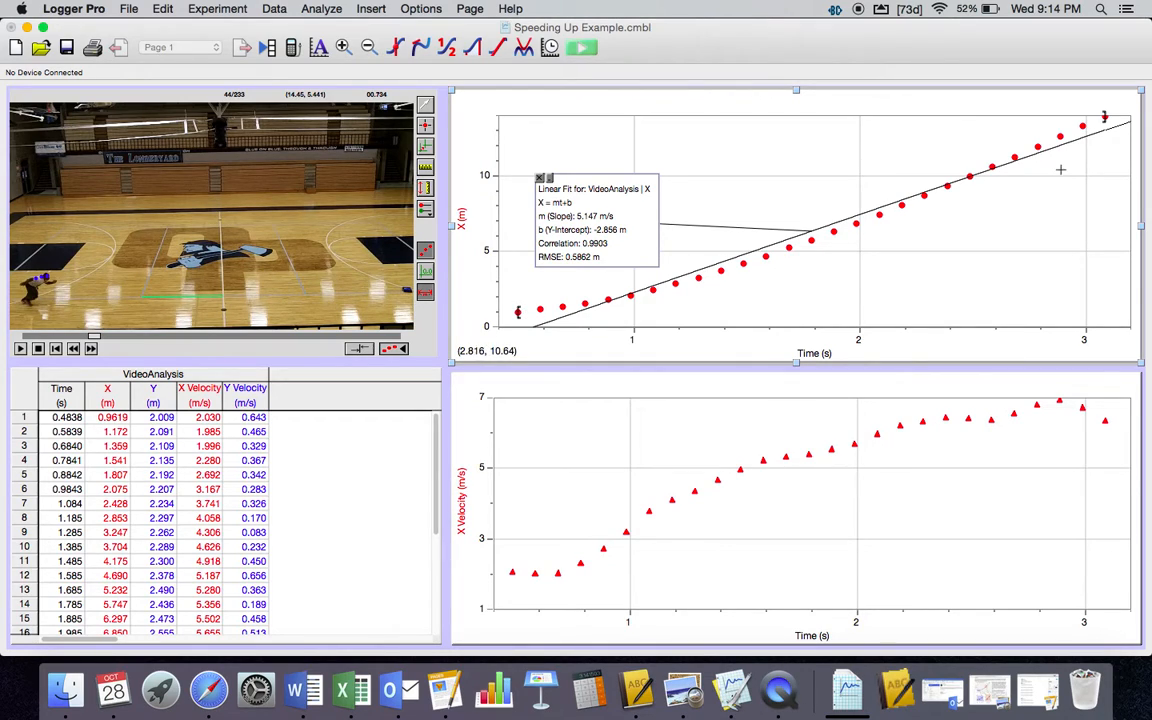
left_click(540, 180)
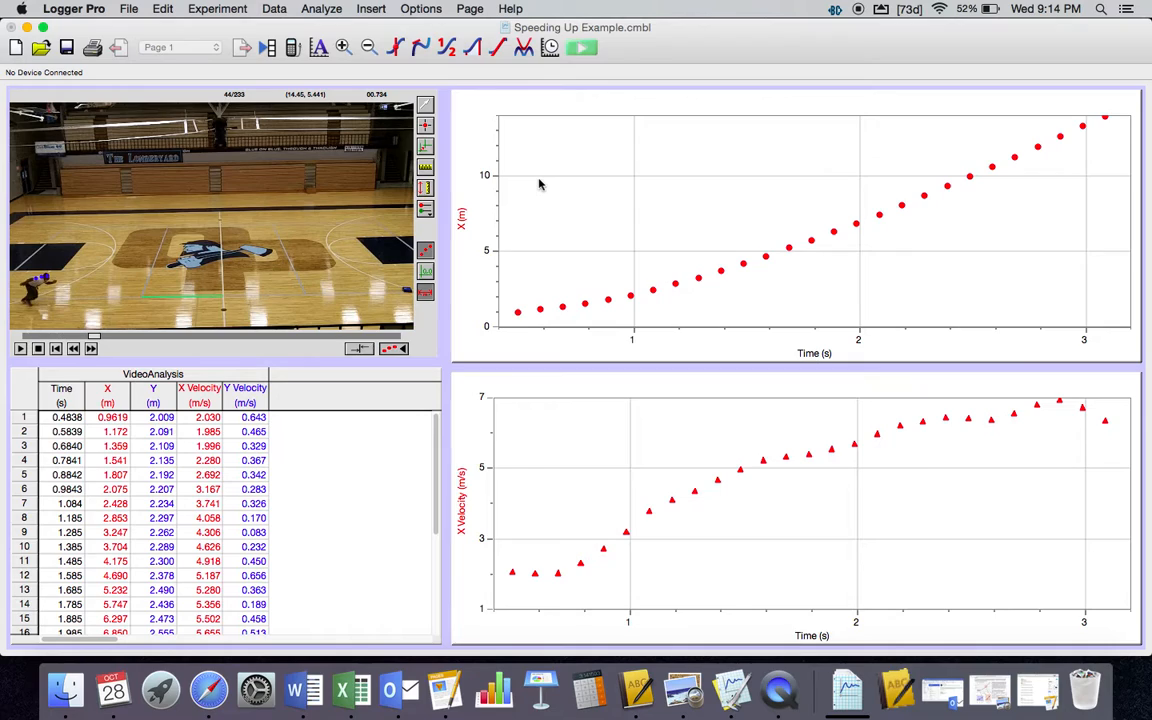
Turn on the Tangent tool for the X position graph and place its slope box just above the early data points
left_click(661, 300)
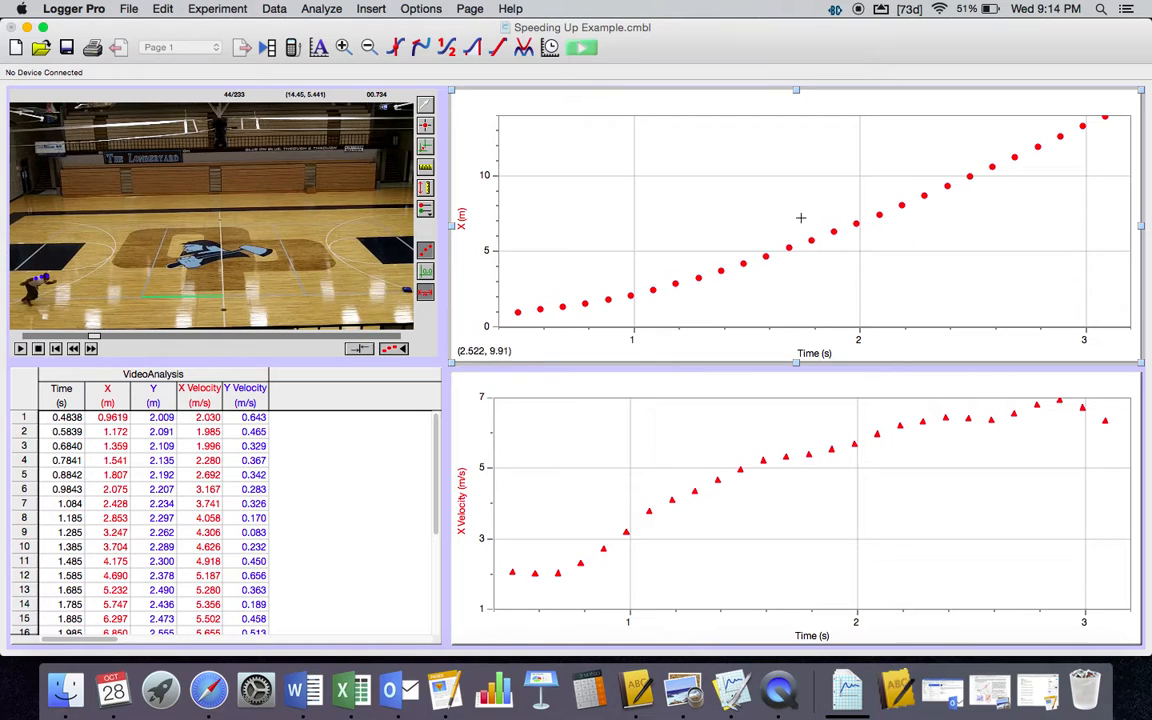
left_click(424, 48)
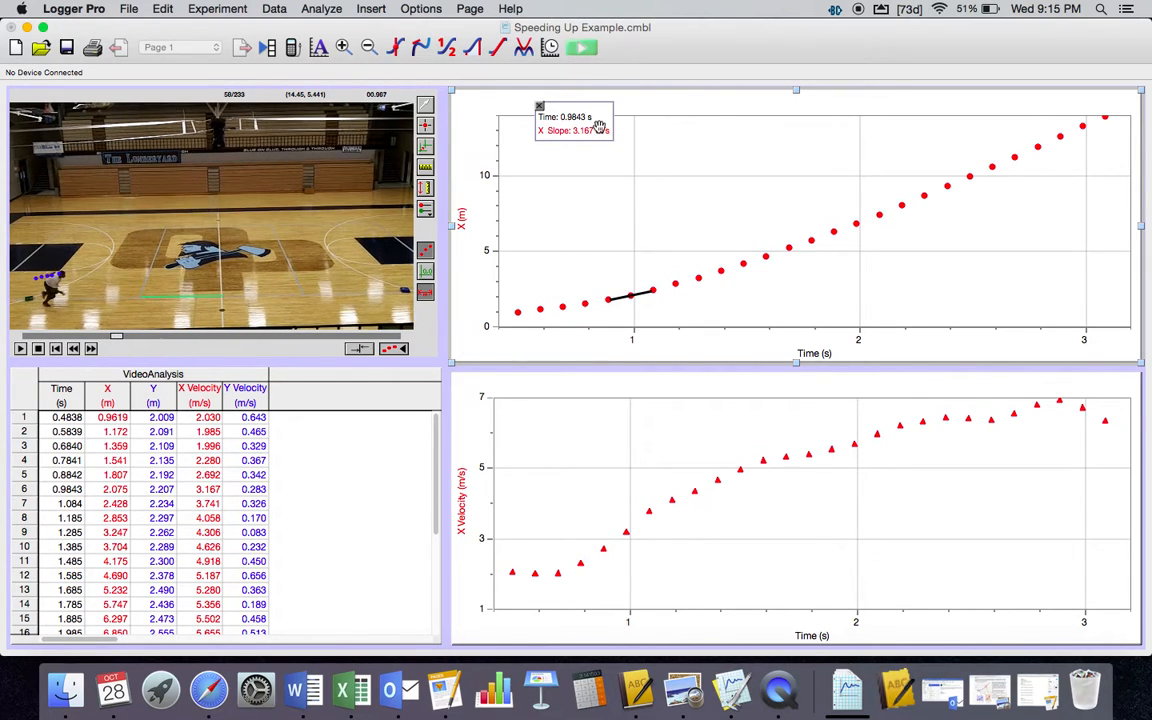
left_click_drag(598, 125, 656, 247)
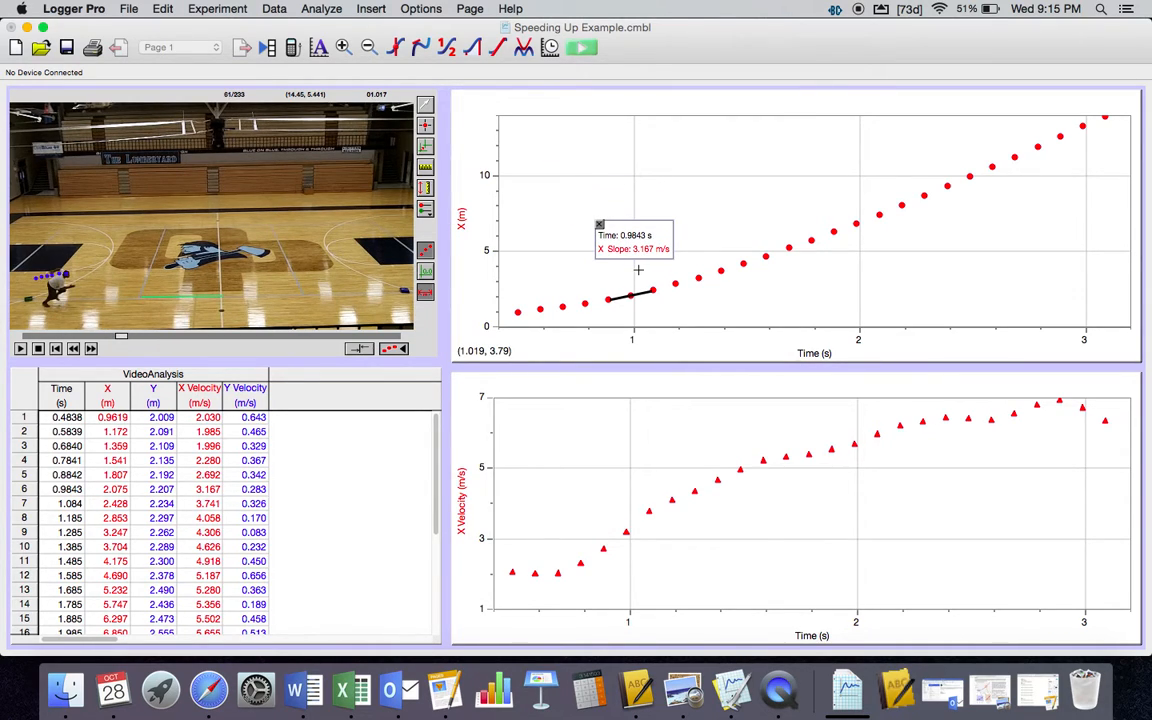
Step the tangent line point by point along the position graph to 2.686 s, examining how its slope changes with the runner's motion
key("Right")
key("Right")
key("Right")
key("Right")
key("Left")
key("Left")
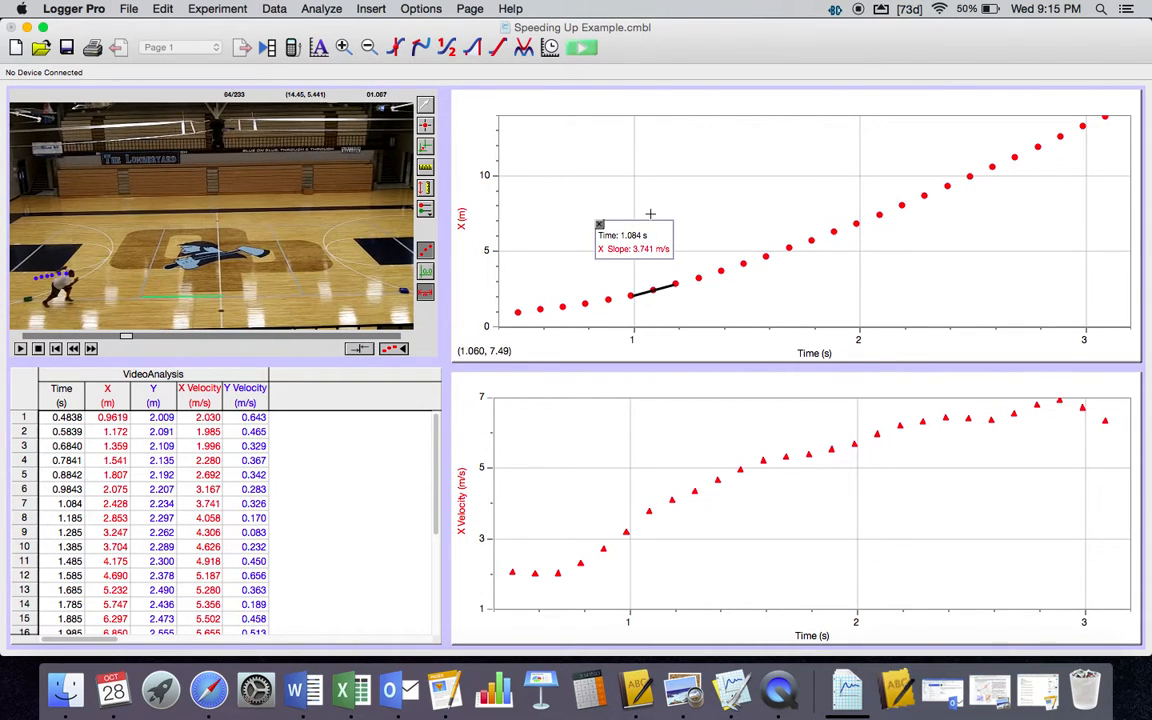
key("Right")
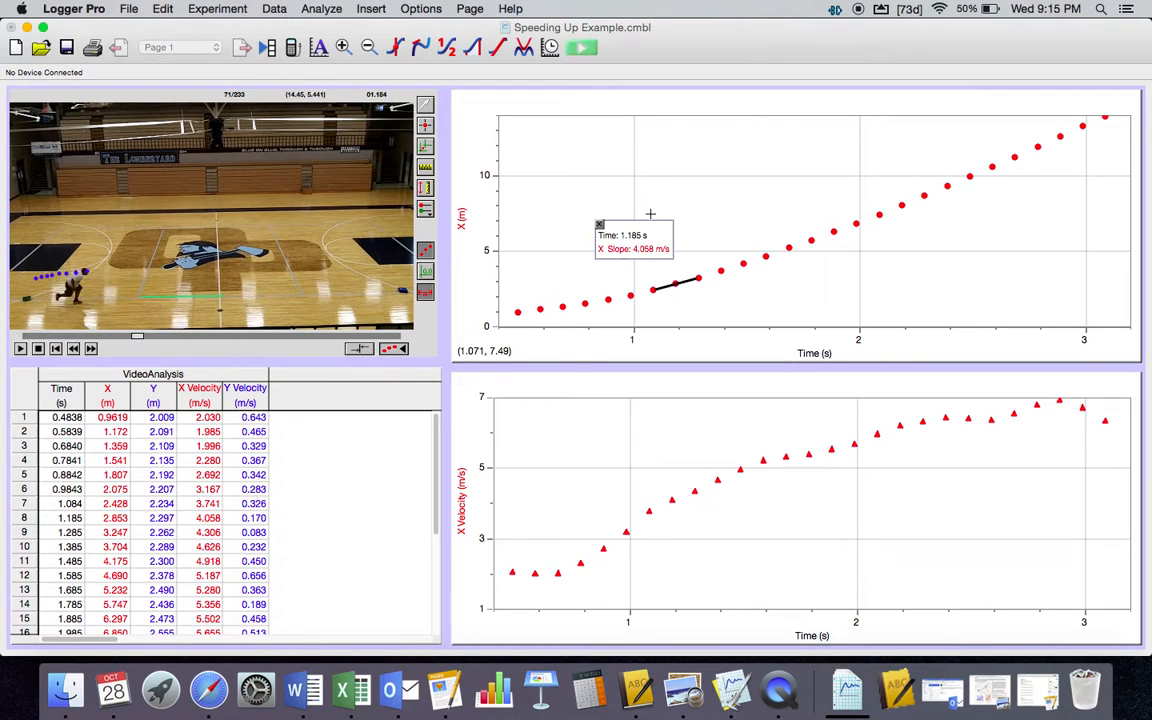
key("Right")
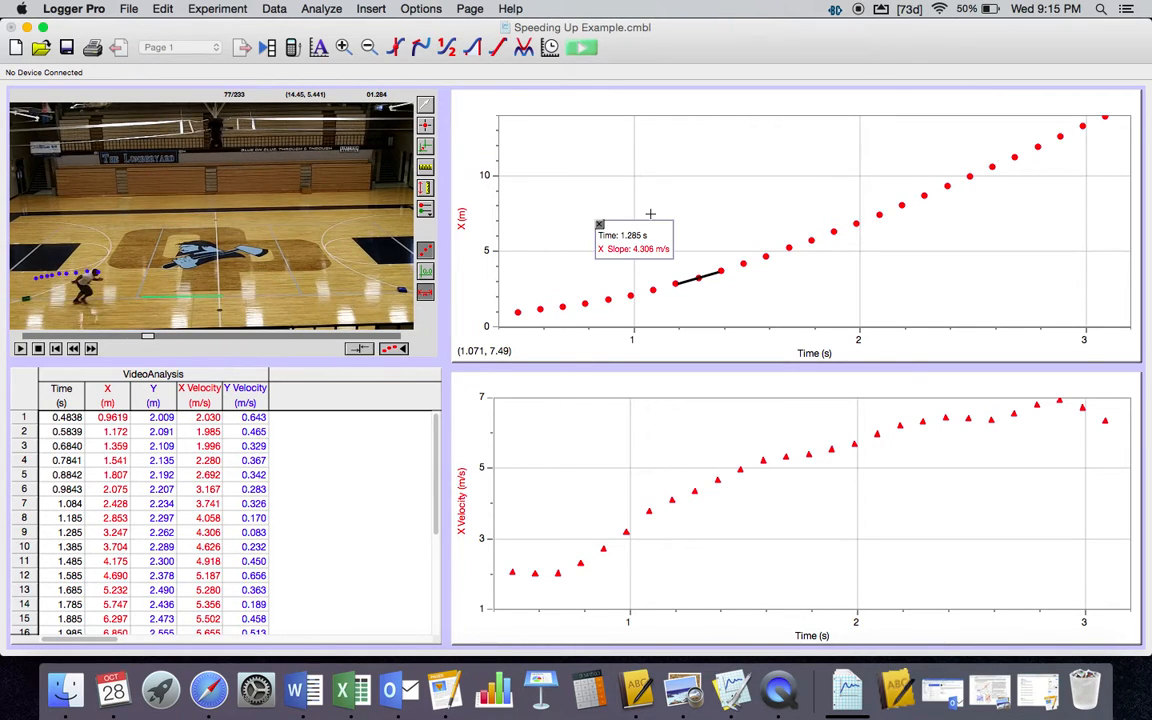
key("Right")
key("Right")
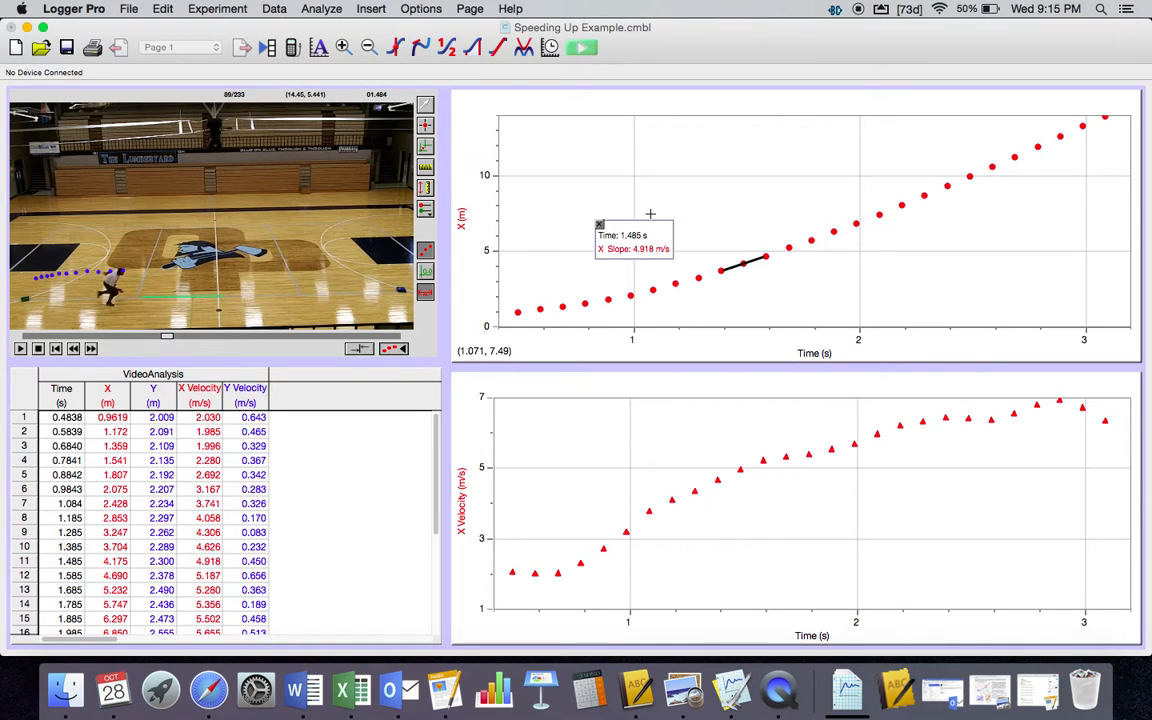
key("Right")
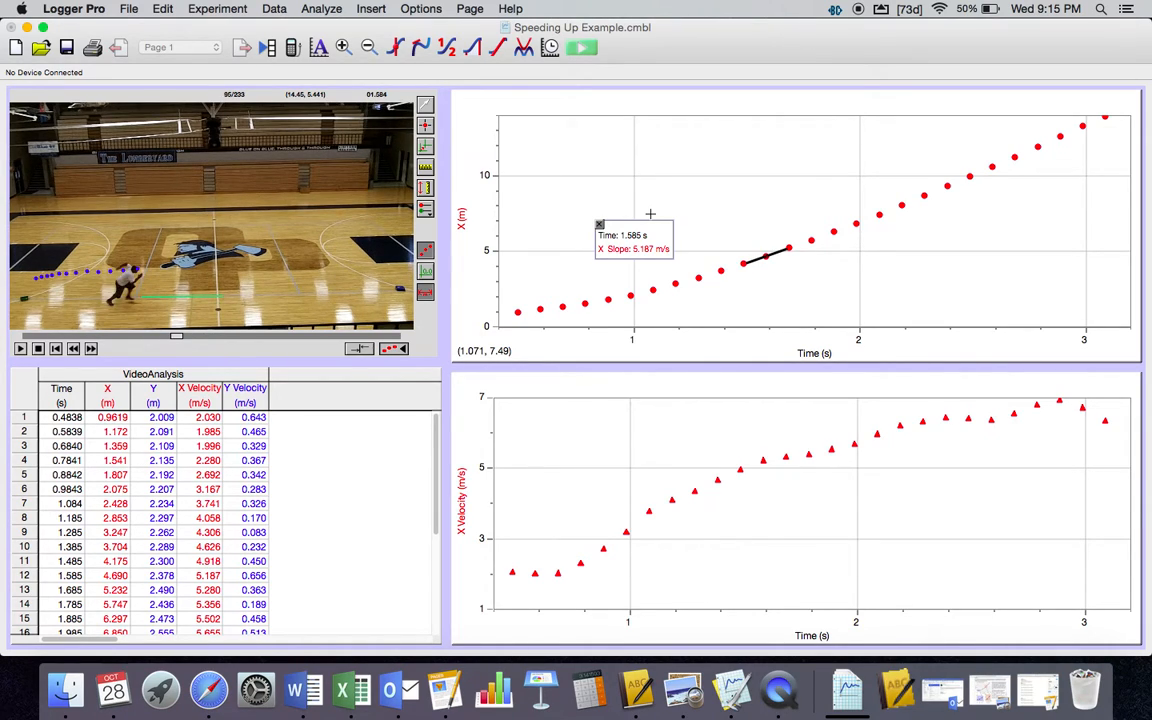
key("Right")
key("Right")
key("Right")
key("Right")
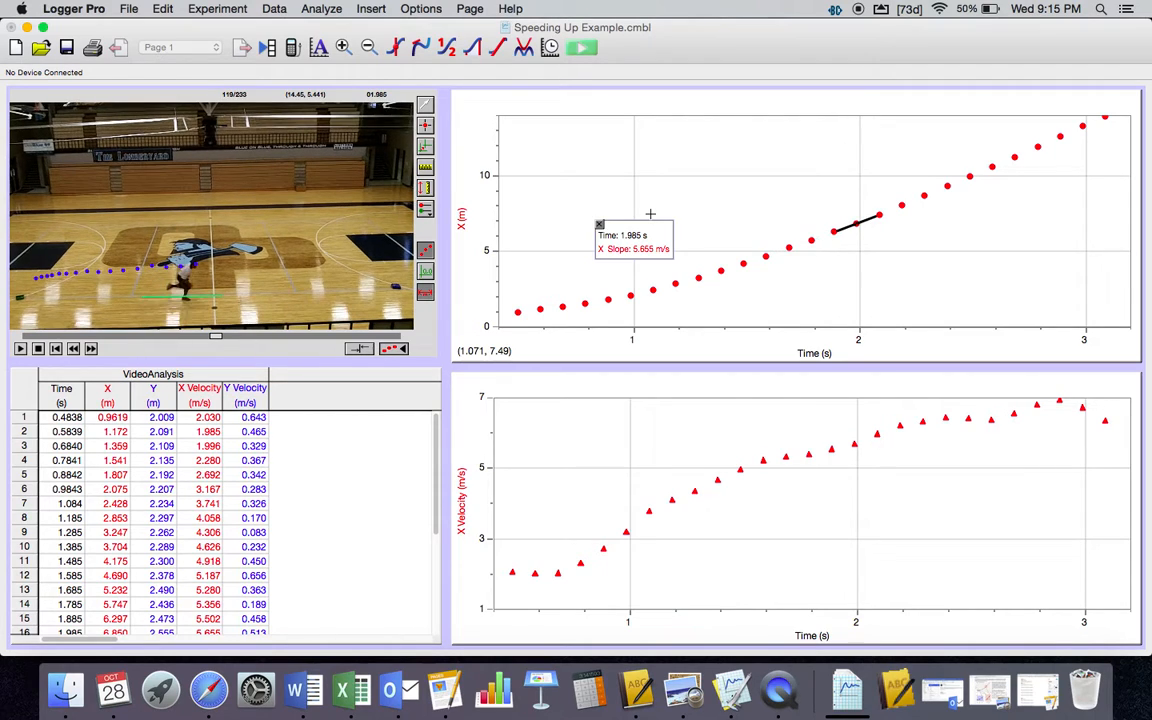
key("Right")
key("Right")
key("Right")
key("Right")
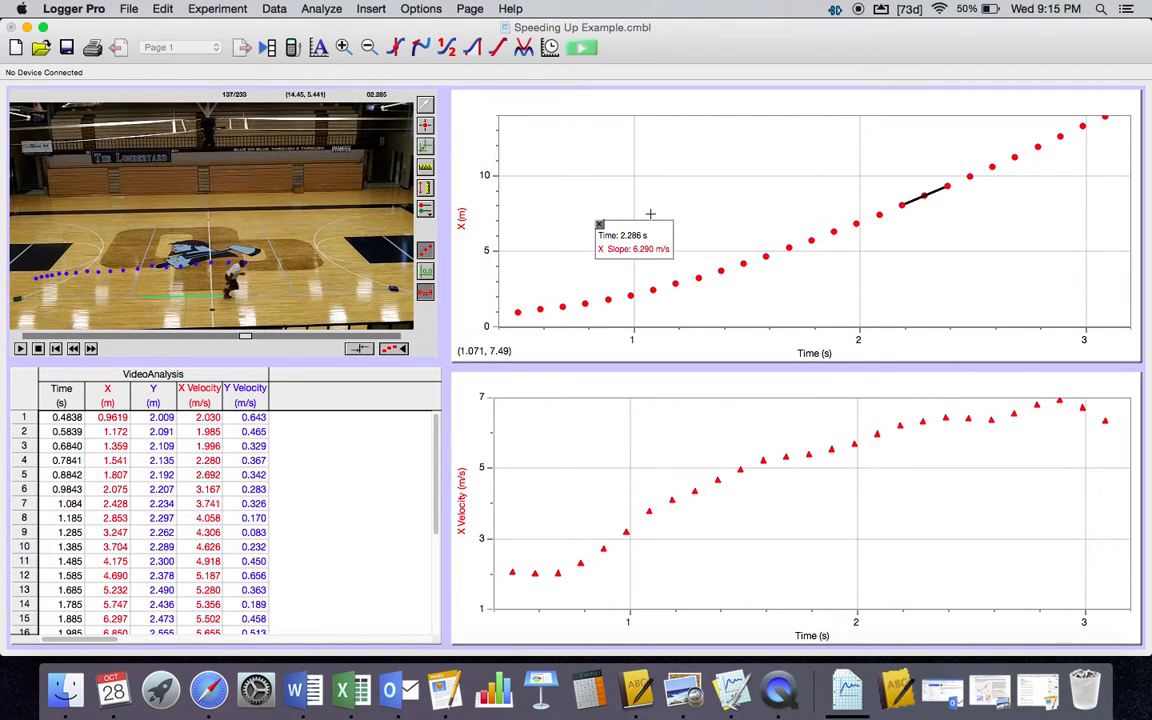
key("Right")
key("Right")
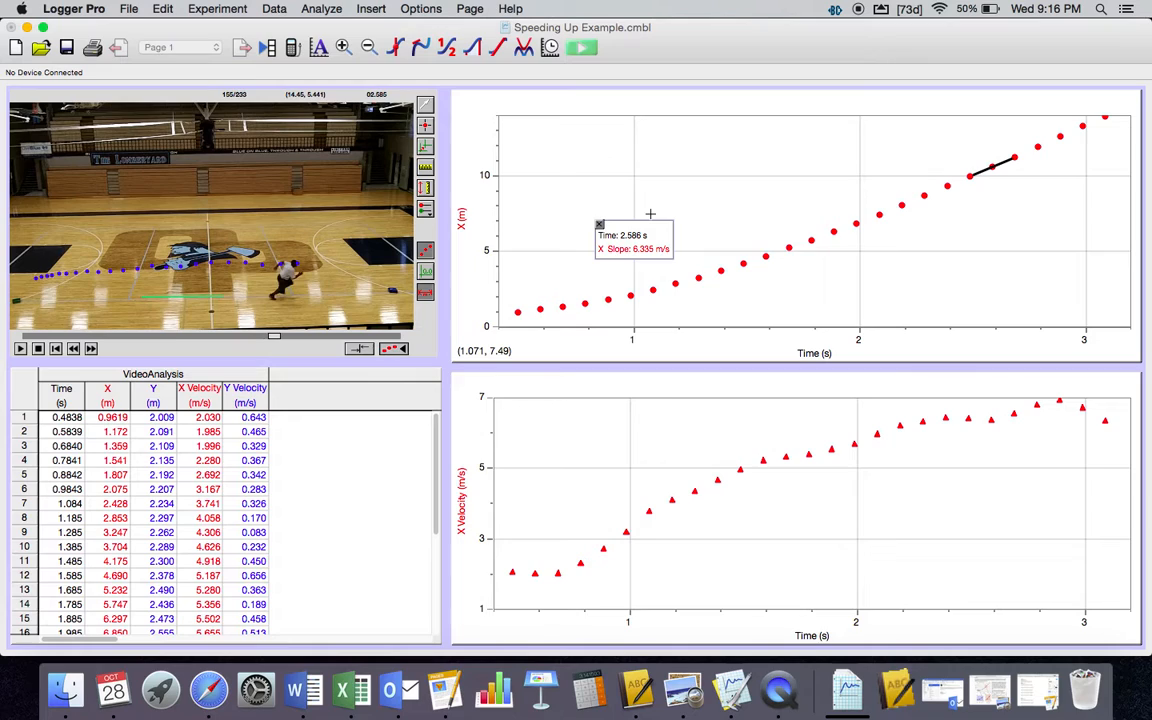
key("Right")
key("Right")
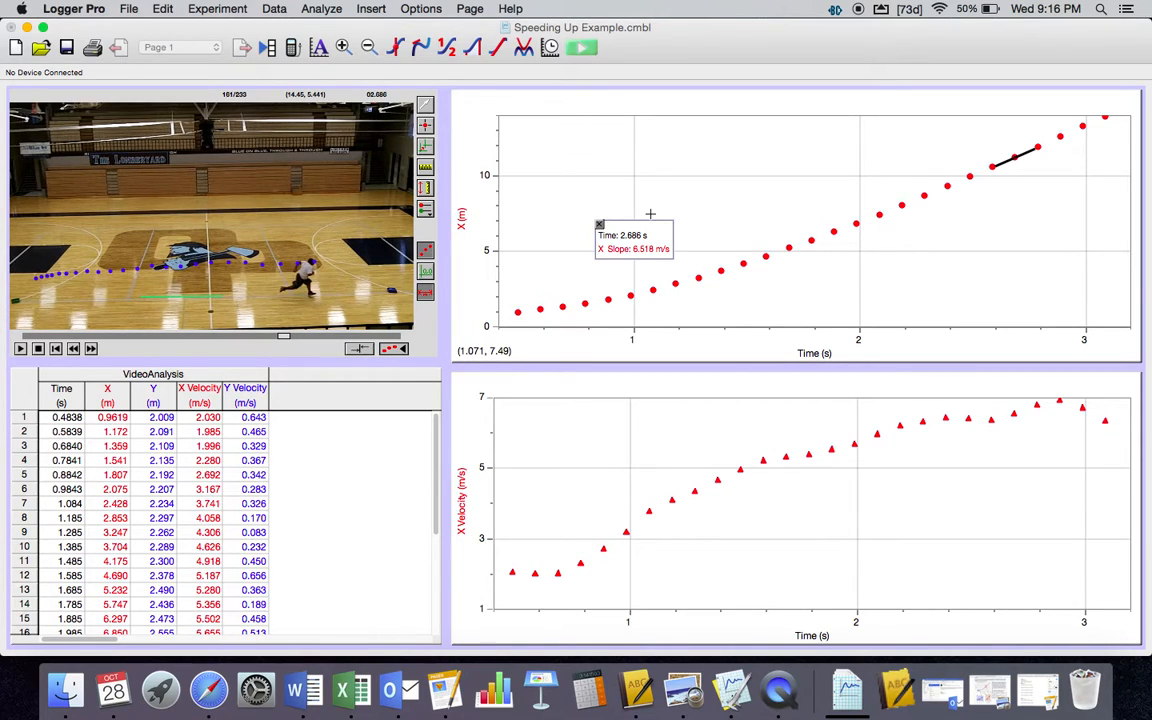
Step the tangent line back to the early points of the position graph, around 0.88 s, comparing the slopes along the curve
key("Left")
key("Left")
key("Left")
key("Left")
key("Left")
key("Left")
key("Left")
key("Left")
key("Left")
key("Left")
key("Left")
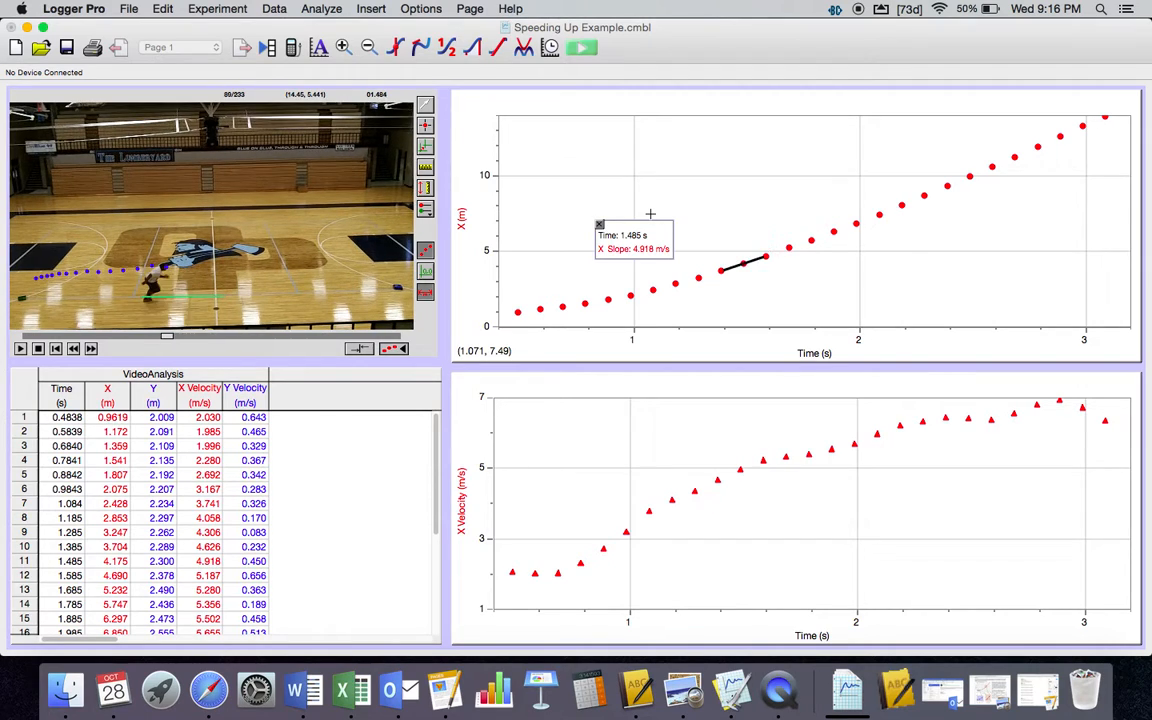
key("Left")
key("Left")
key("Left")
key("Left")
key("Left")
key("Left")
key("Left")
key("Left")
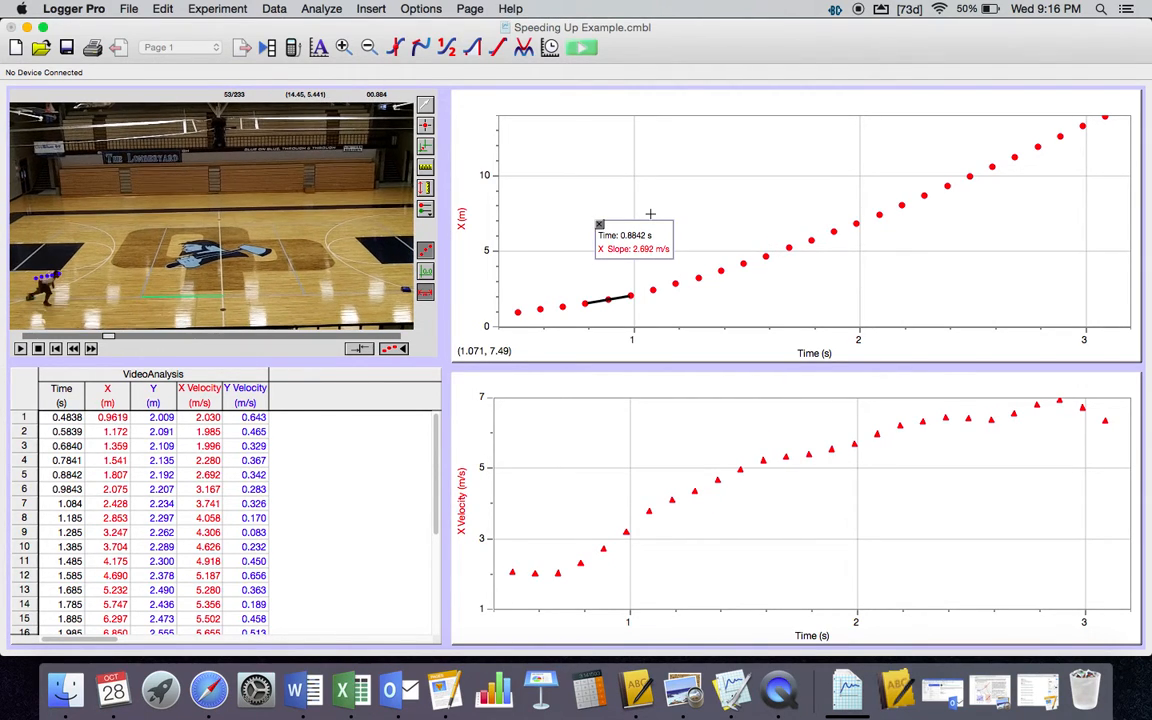
Sweep the tangent line forward again from the early points to 2.886 s, examining the slope as the runner speeds up
key("Right")
key("Right")
key("Right")
key("Right")
key("Right")
key("Right")
key("Right")
key("Right")
key("Right")
key("Right")
key("Right")
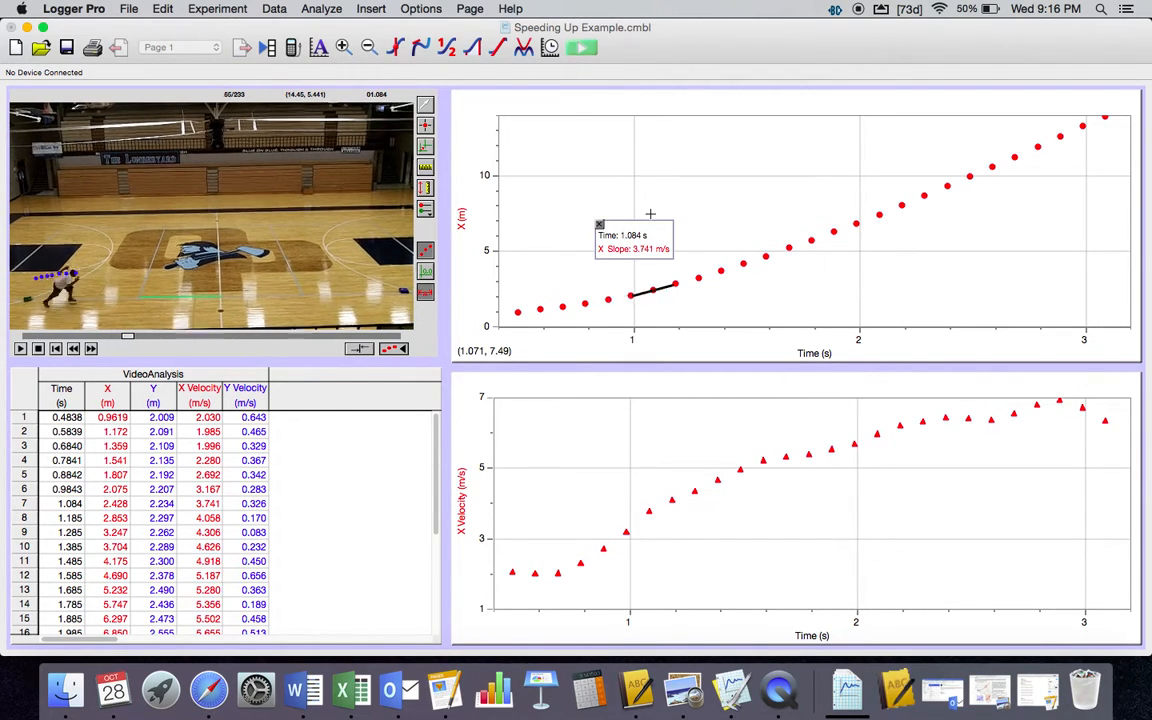
key("Right")
key("Right")
key("Right")
key("Right")
key("Right")
key("Right")
key("Right")
key("Right")
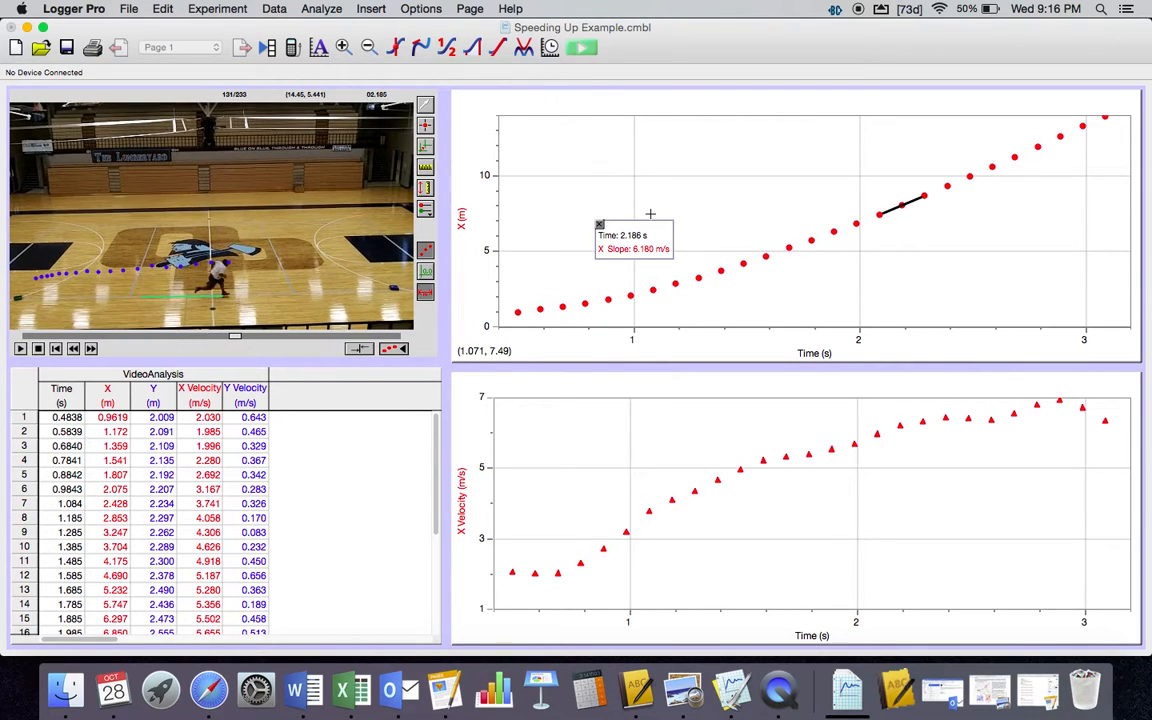
key("Right")
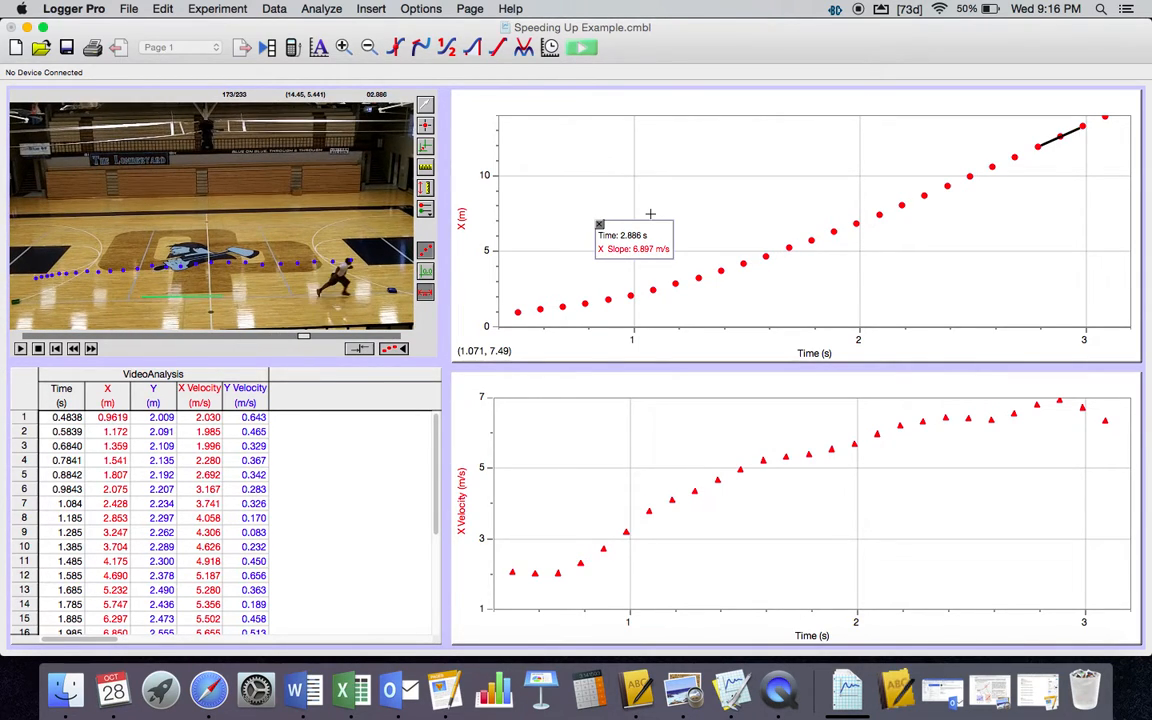